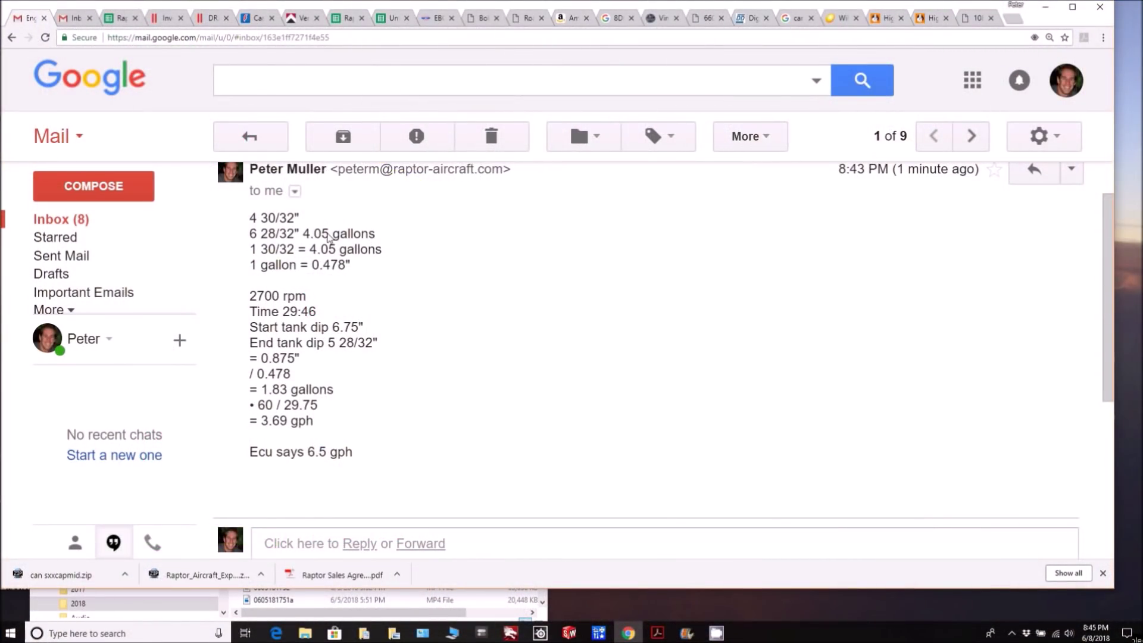
# Step: Review the email's tank calibration lines, from the two dip readings and gallons added to the inches-per-gallon figure
pyautogui.moveTo(252, 217); pyautogui.dragTo(301, 224)
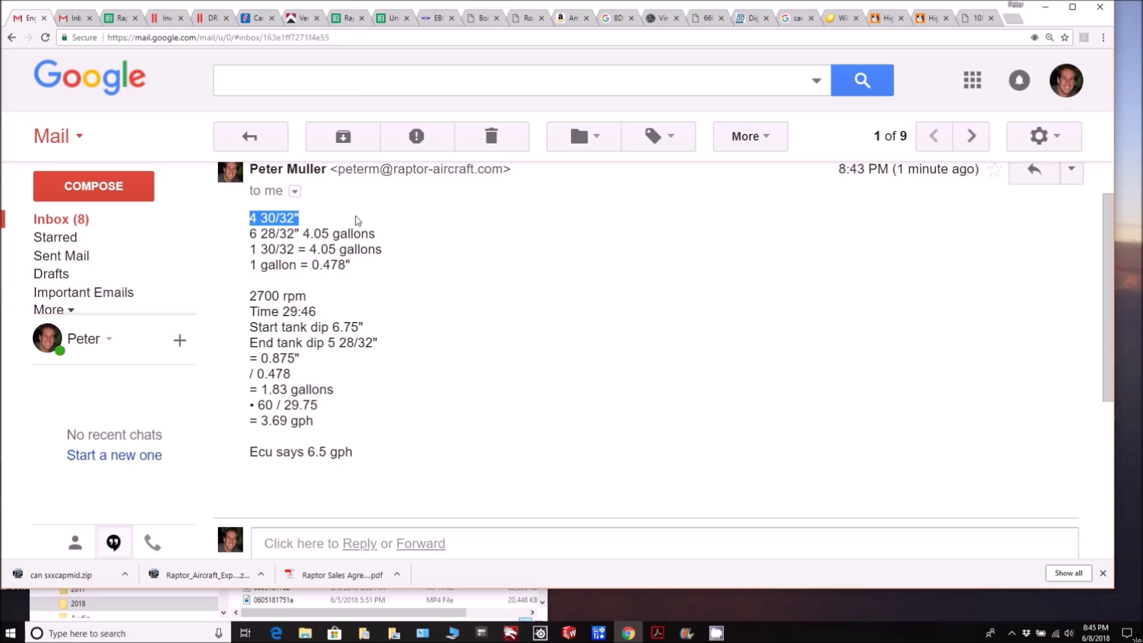
pyautogui.click(312, 233)
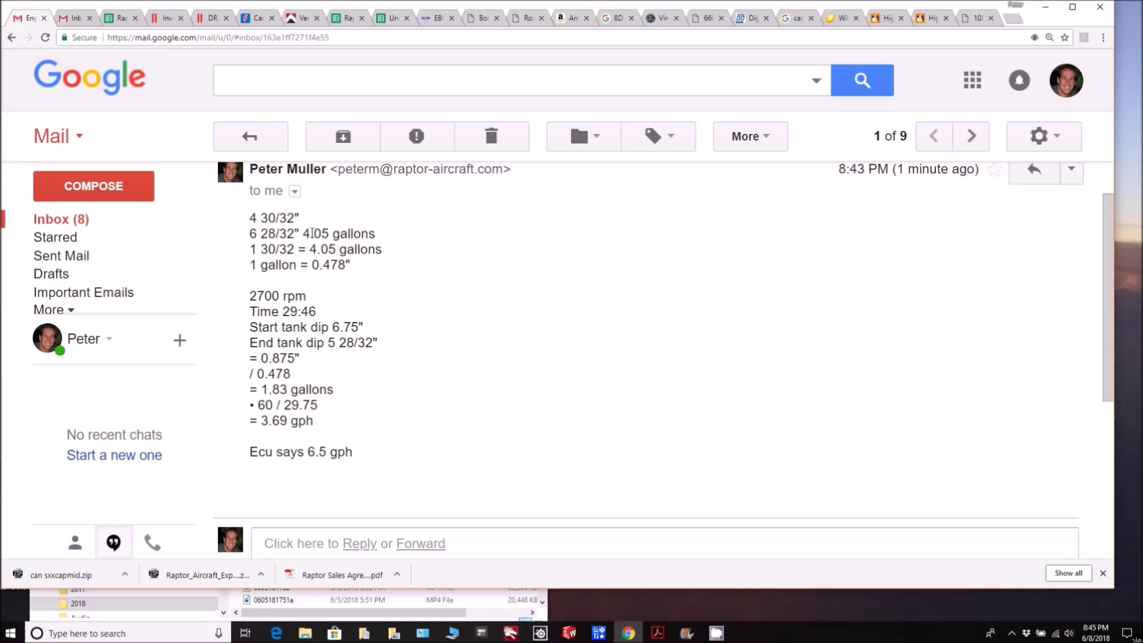
pyautogui.moveTo(305, 234); pyautogui.dragTo(379, 237)
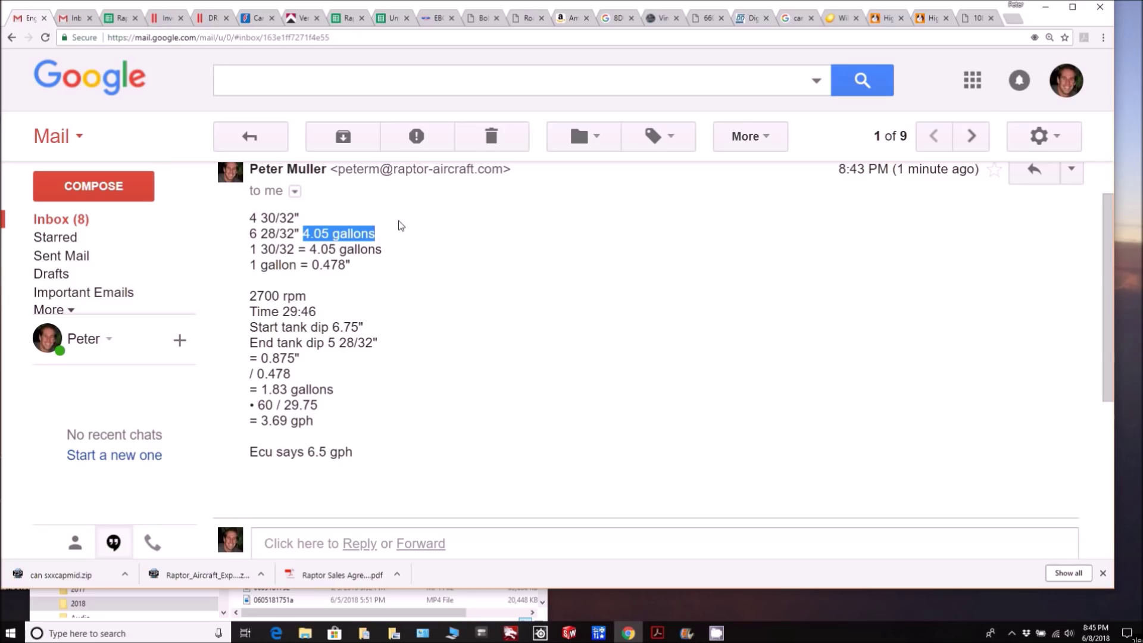
pyautogui.click(396, 223)
pyautogui.moveTo(249, 234); pyautogui.dragTo(303, 234)
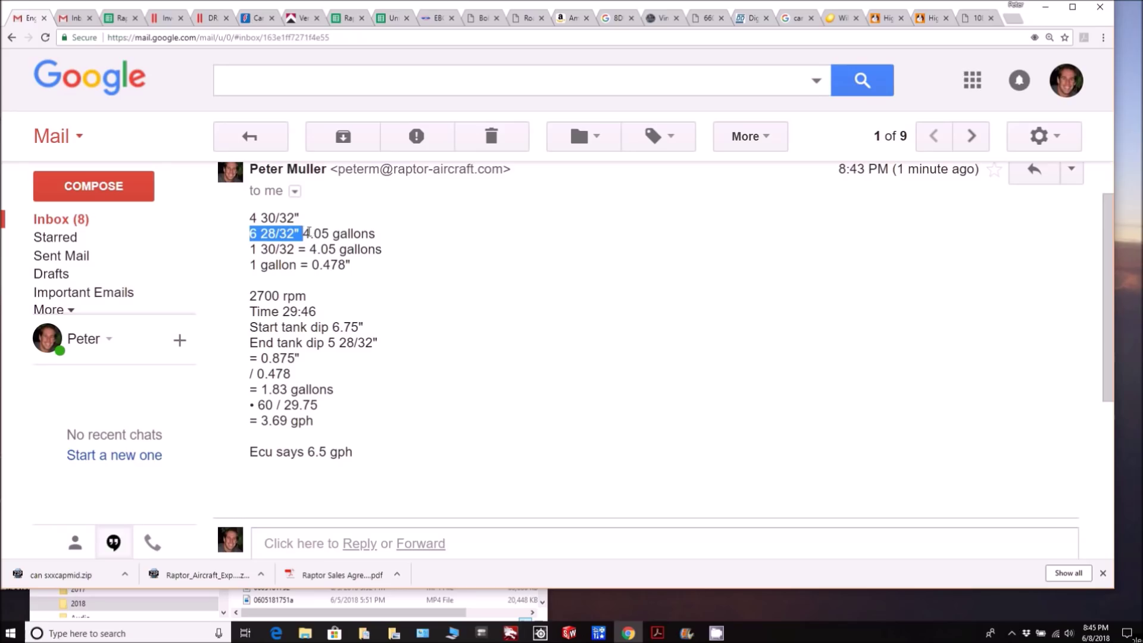
pyautogui.click(383, 233)
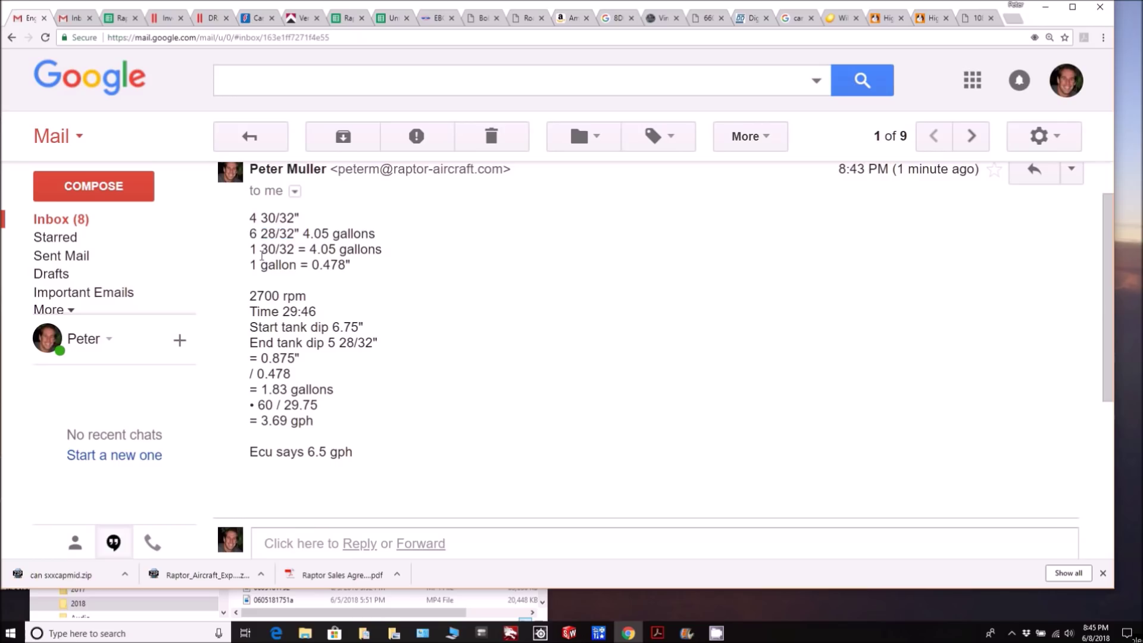
pyautogui.moveTo(253, 249); pyautogui.dragTo(384, 246)
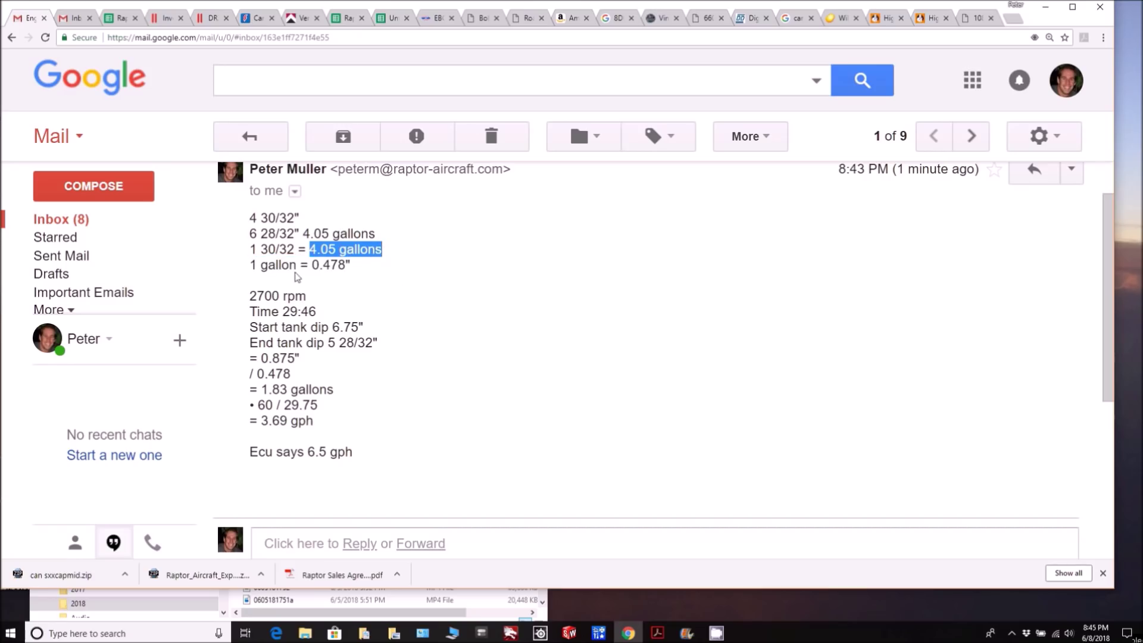
pyautogui.moveTo(253, 266); pyautogui.dragTo(351, 265)
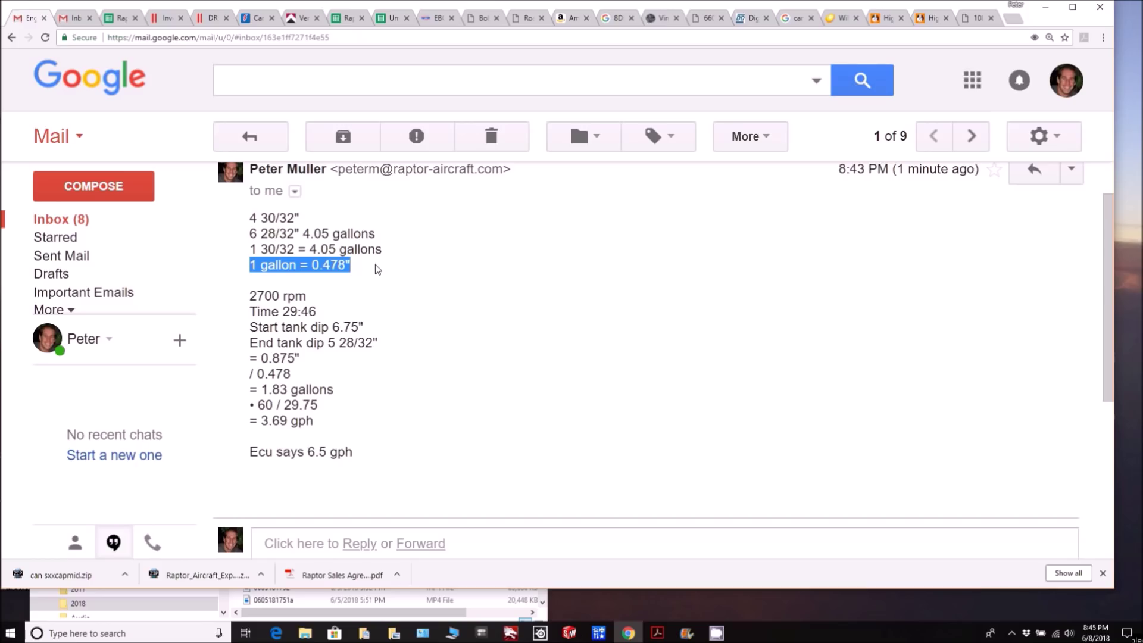
pyautogui.click(375, 265)
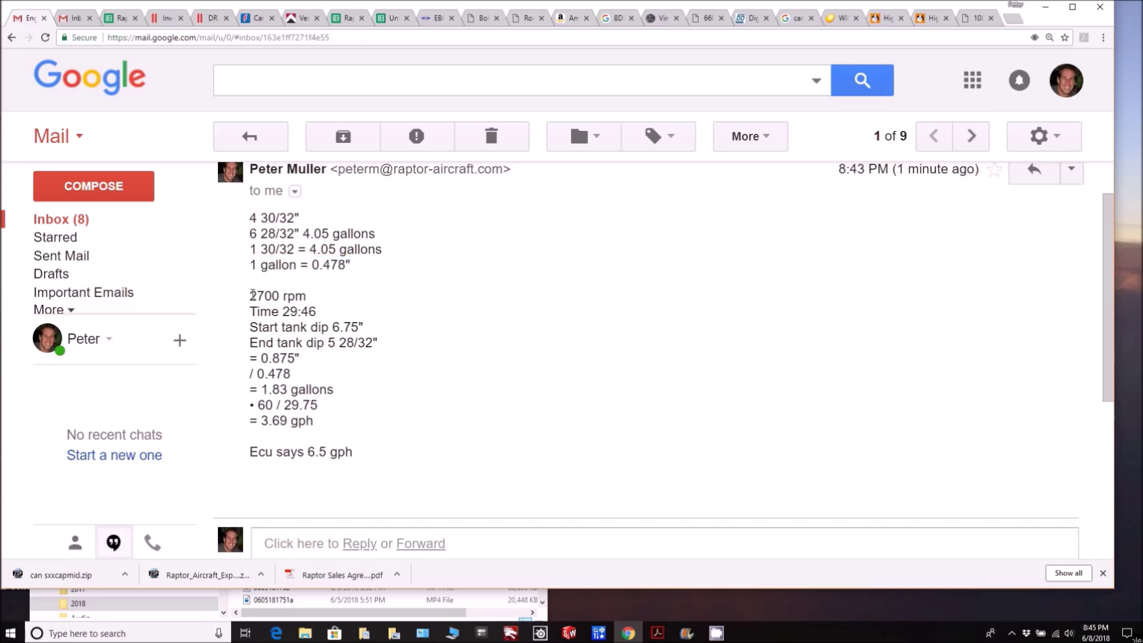
# Step: Review the email's engine test data: the rpm, run time, and start and end tank dip readings
pyautogui.moveTo(252, 296); pyautogui.dragTo(322, 301)
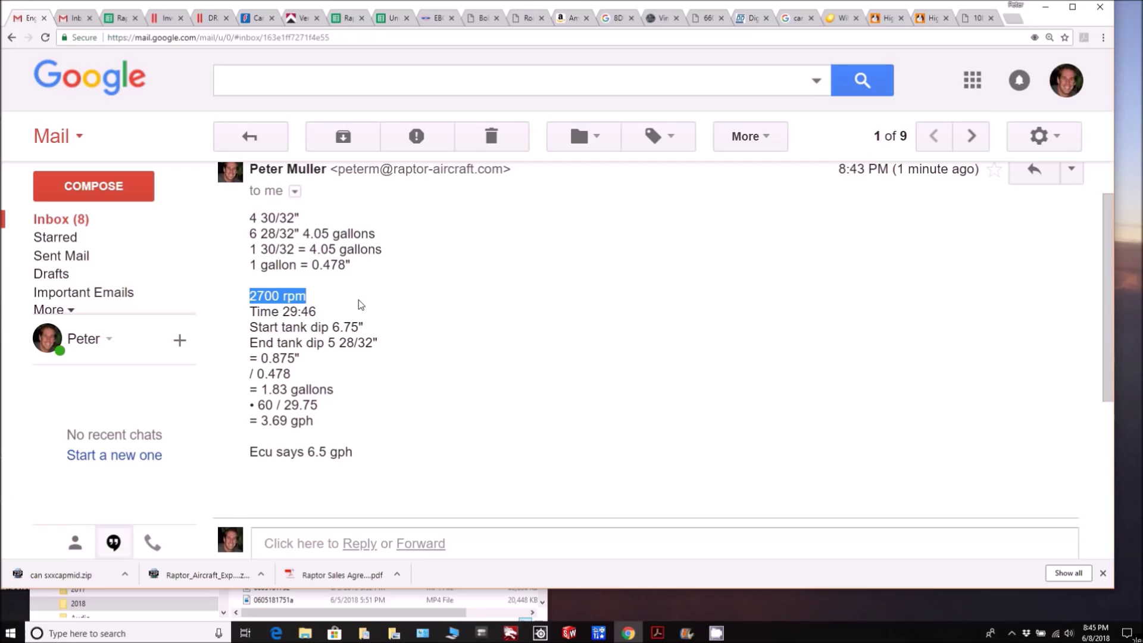
pyautogui.click(274, 313)
pyautogui.moveTo(250, 312); pyautogui.dragTo(317, 312)
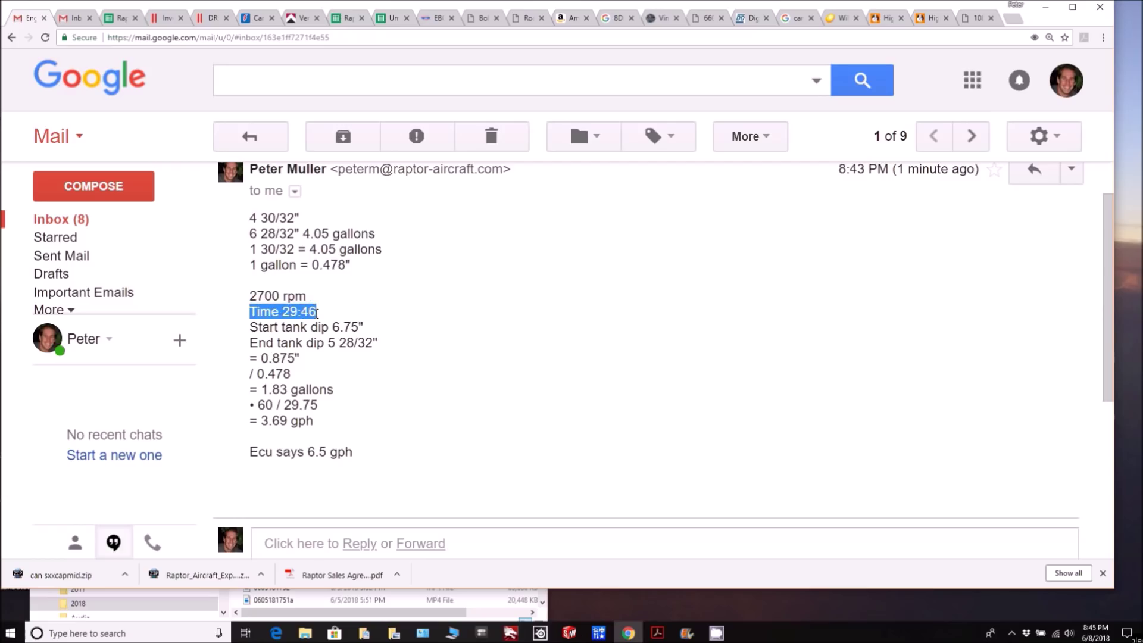
pyautogui.click(362, 294)
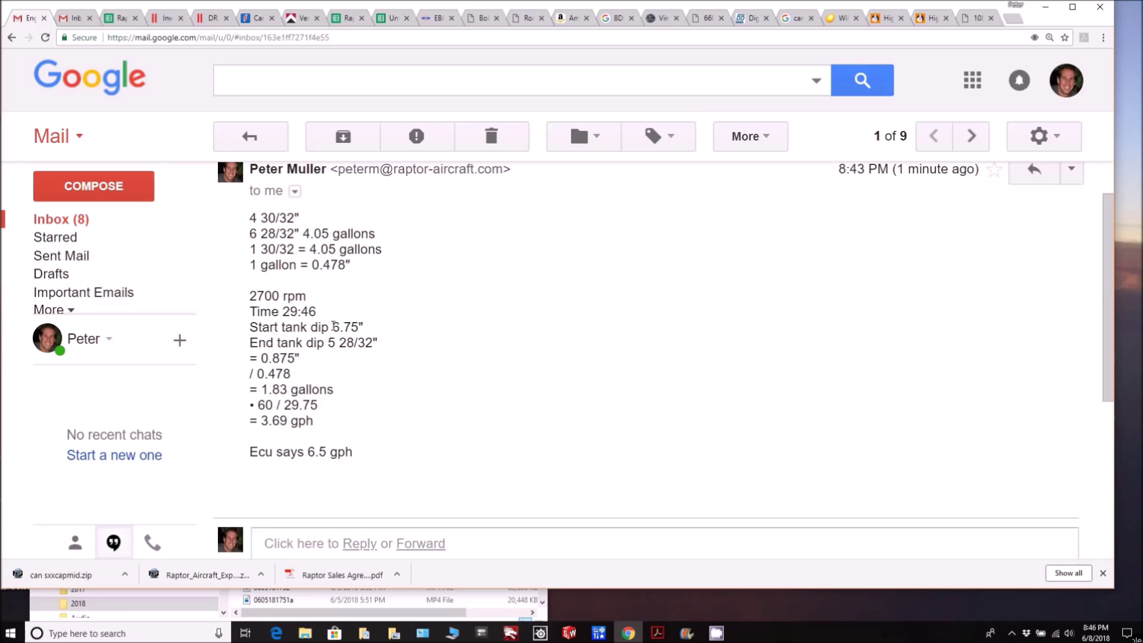
pyautogui.moveTo(332, 327); pyautogui.dragTo(363, 327)
pyautogui.moveTo(328, 344); pyautogui.dragTo(377, 342)
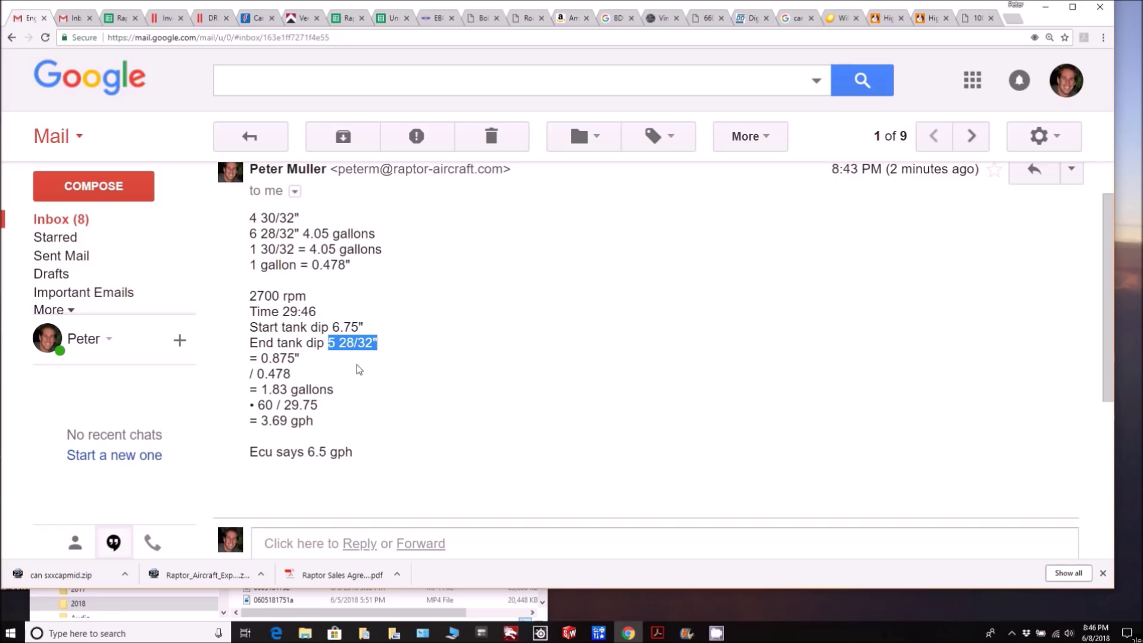
# Step: Follow the email's fuel burn calculation from dip difference to gallons per hour and compare it with the ECU figure
pyautogui.moveTo(262, 358); pyautogui.dragTo(303, 359)
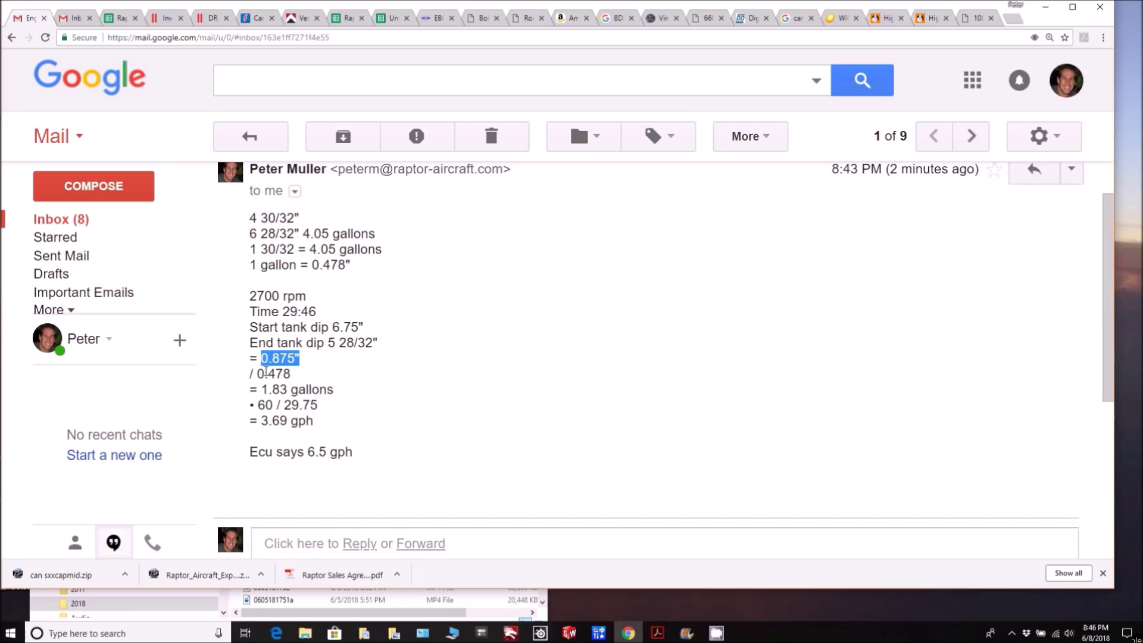
pyautogui.moveTo(259, 373); pyautogui.dragTo(279, 375)
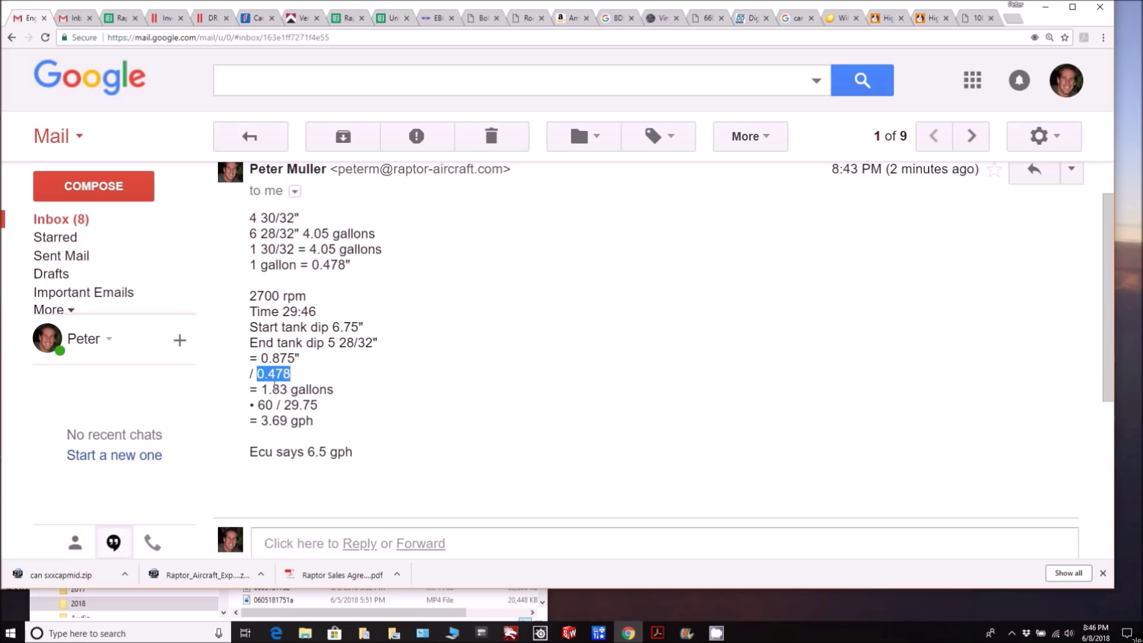
pyautogui.moveTo(261, 390); pyautogui.dragTo(338, 389)
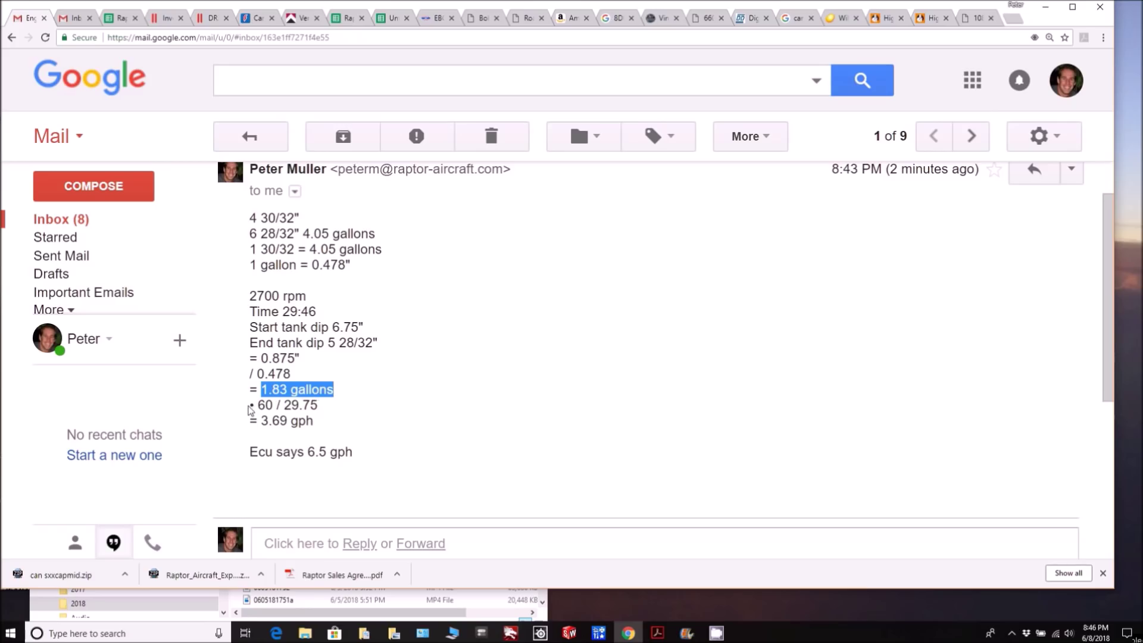
pyautogui.moveTo(250, 408); pyautogui.dragTo(317, 405)
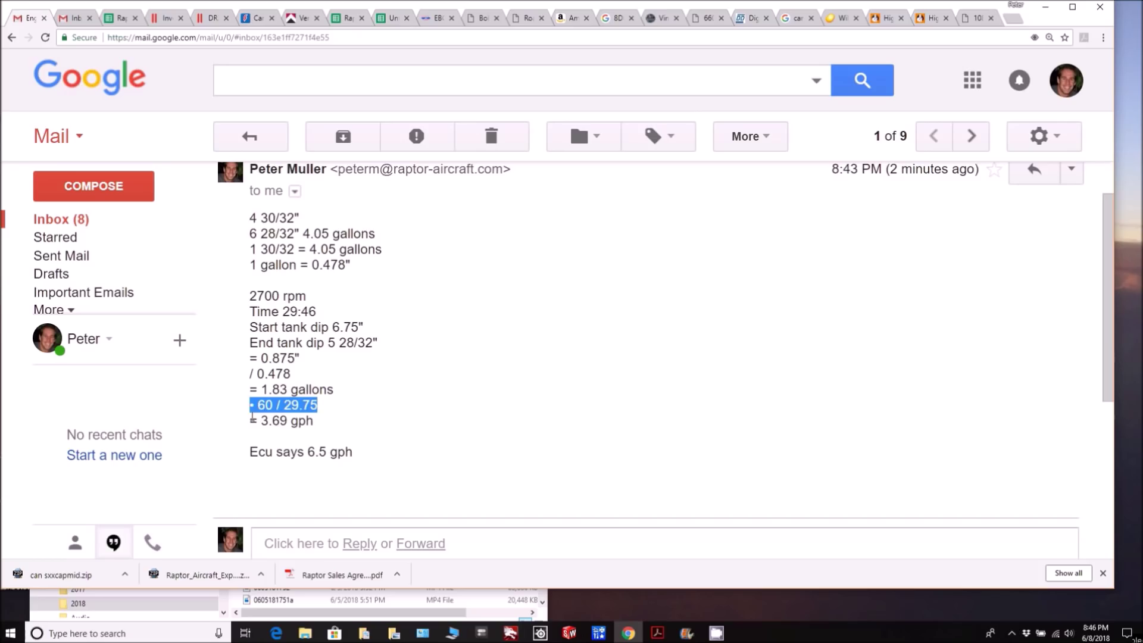
pyautogui.moveTo(253, 421); pyautogui.dragTo(313, 421)
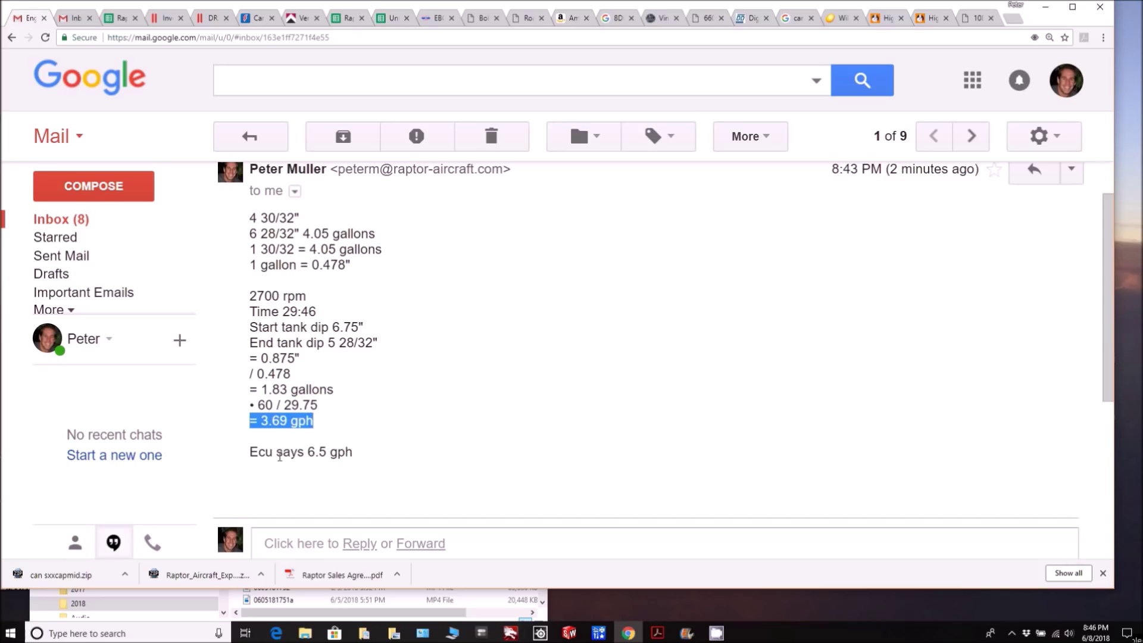
pyautogui.moveTo(250, 454); pyautogui.dragTo(363, 458)
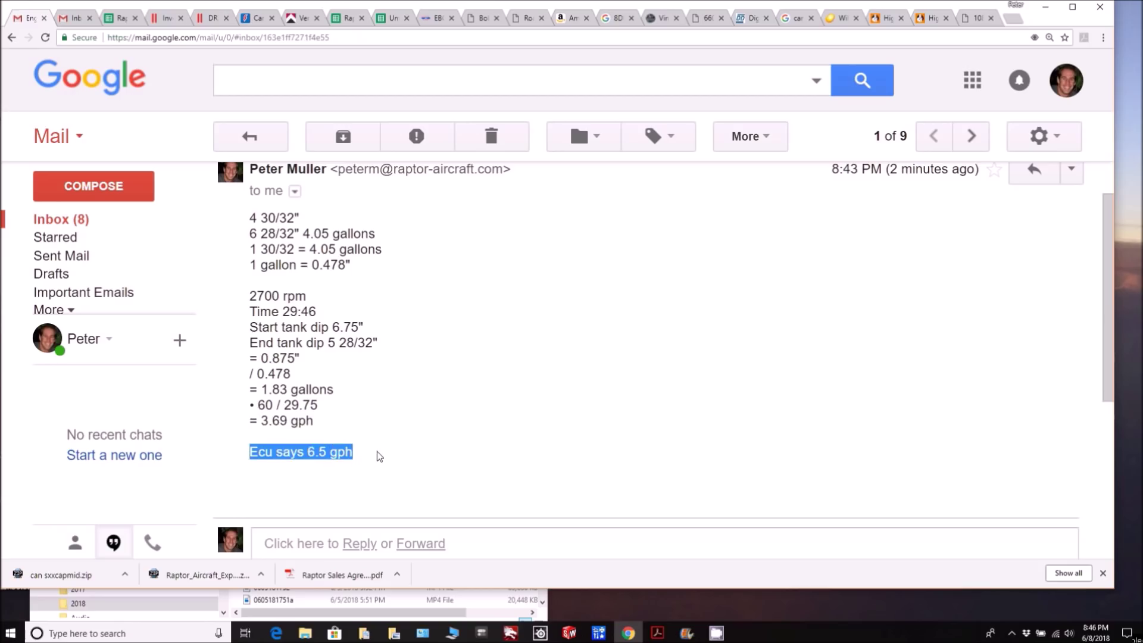
pyautogui.click(379, 444)
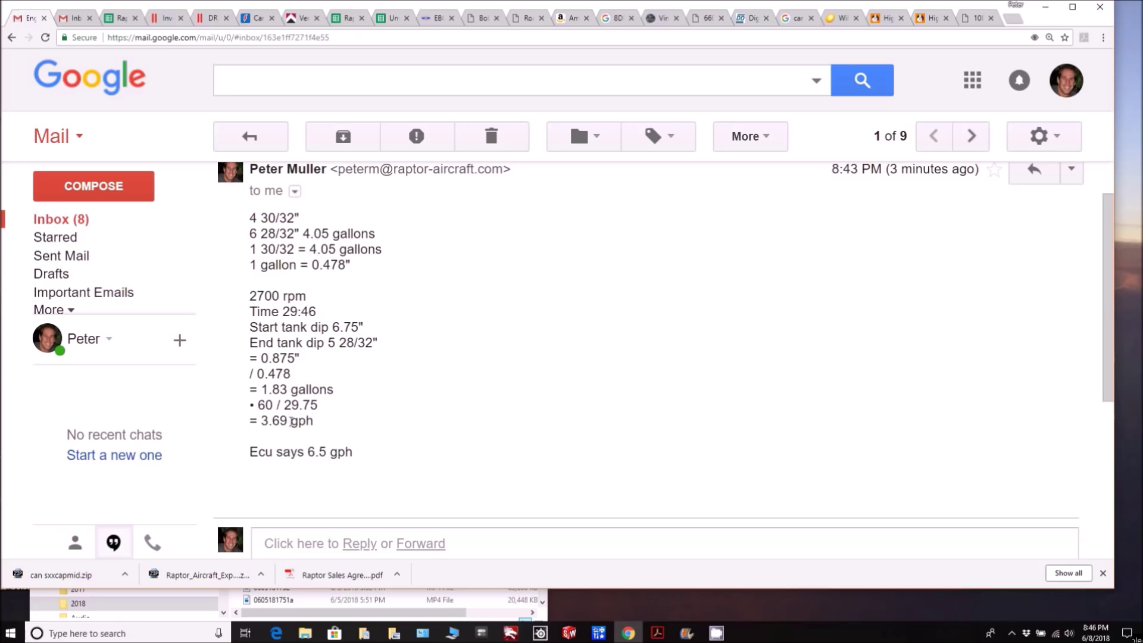
pyautogui.moveTo(263, 421); pyautogui.dragTo(314, 424)
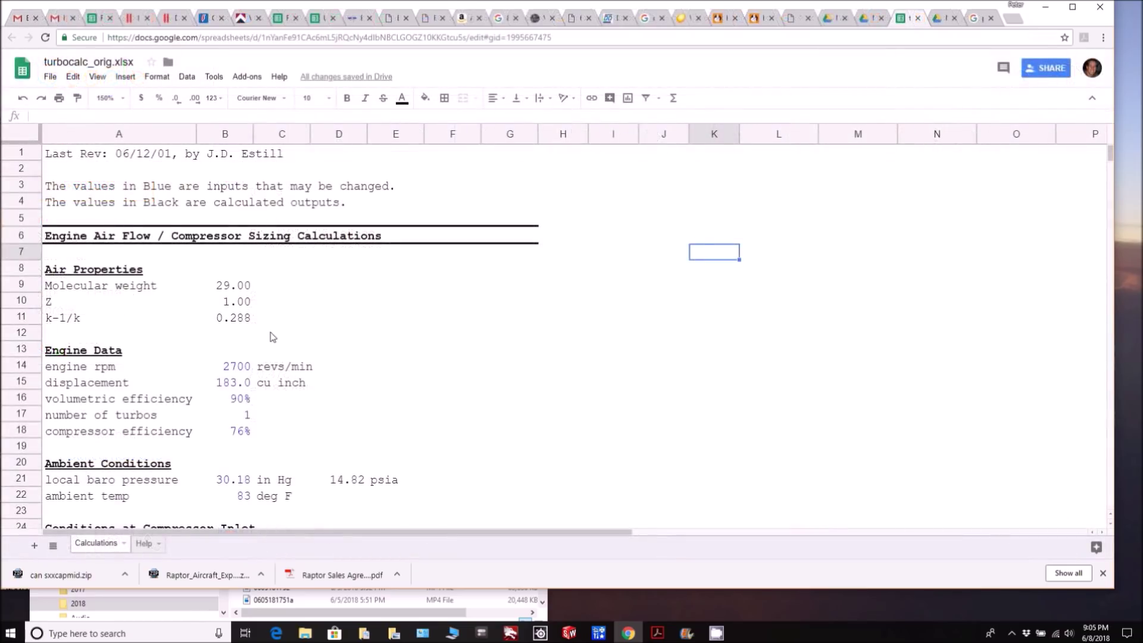
# Step: Examine the engine rpm and the pressure and temperature inputs at the compressor and intercooler outlets in turbocalc_orig.xlsx
pyautogui.click(228, 370)
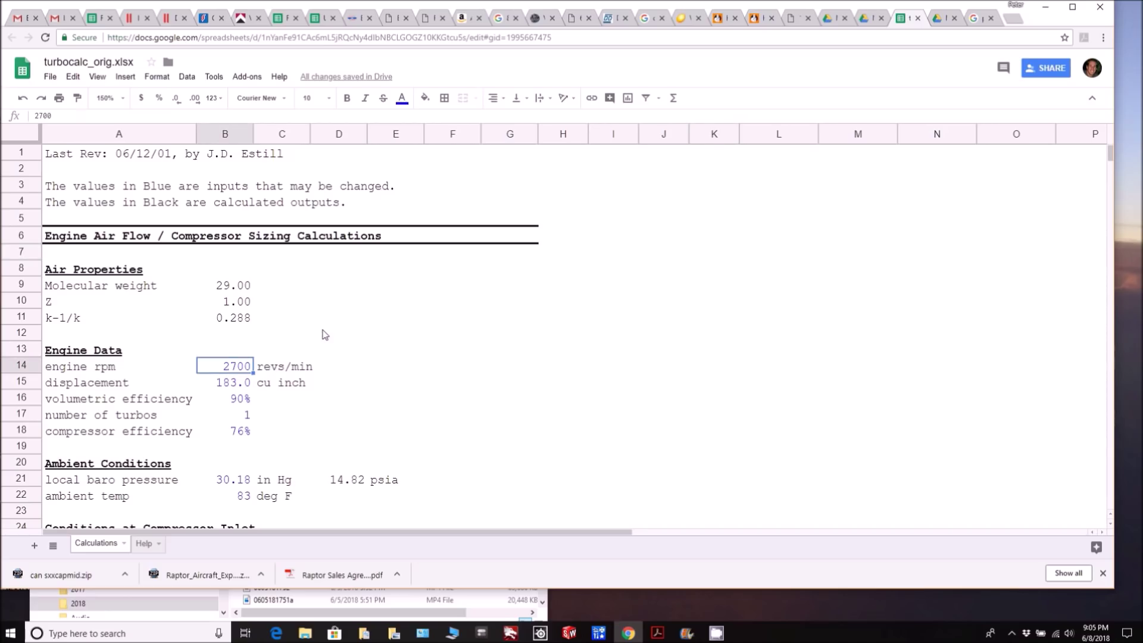
pyautogui.scroll(-5, 325, 335)
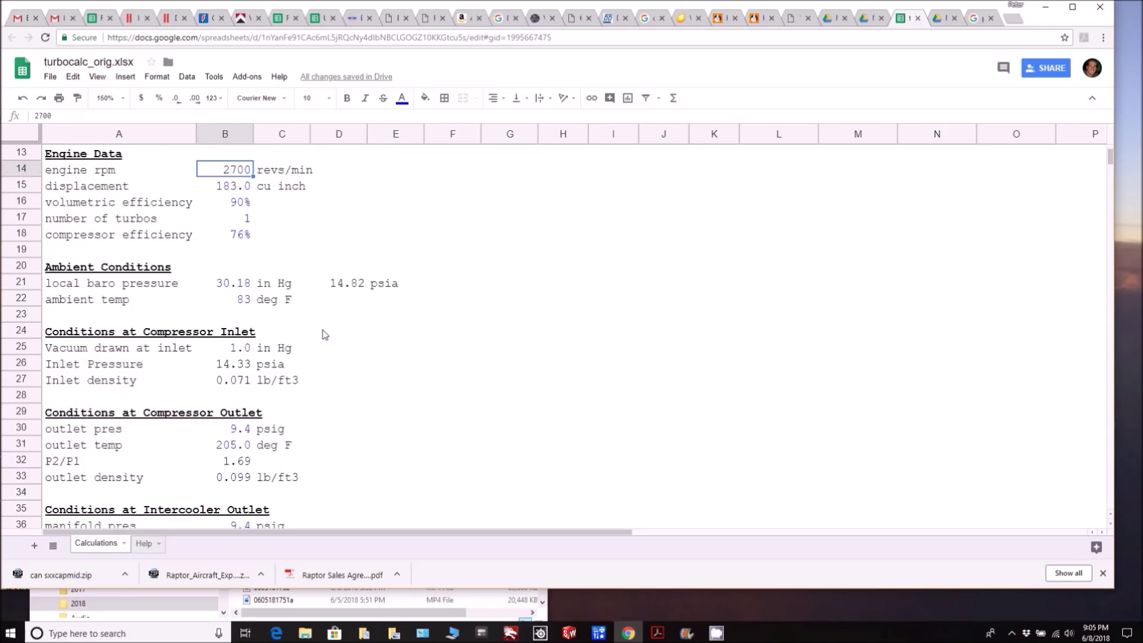
pyautogui.scroll(-1, 331, 320)
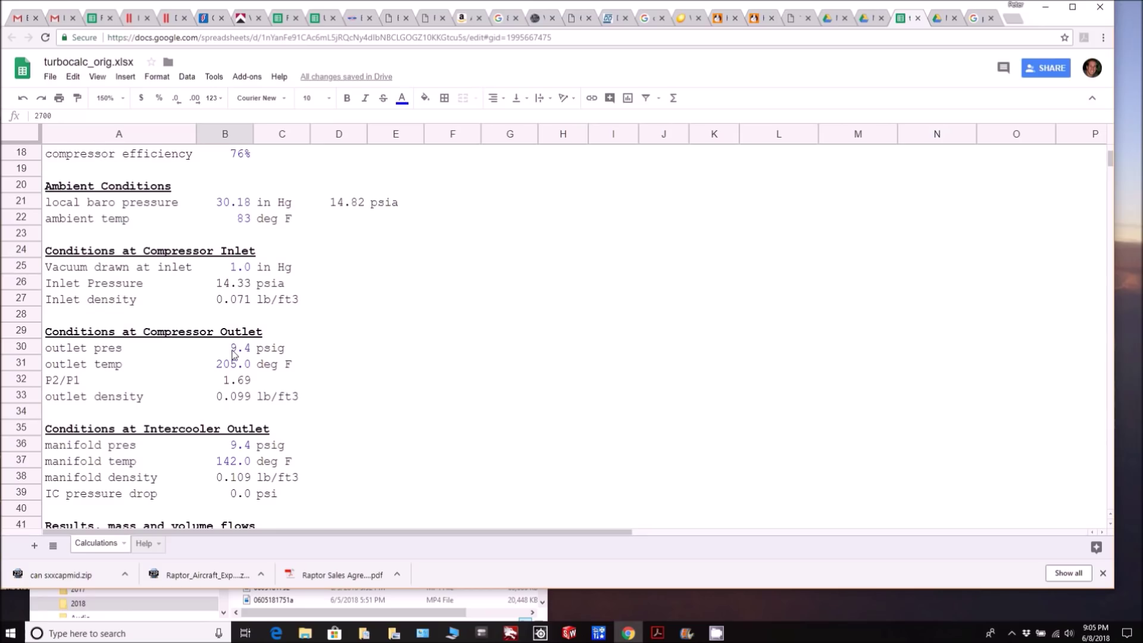
pyautogui.click(232, 351)
pyautogui.scroll(-1, 369, 322)
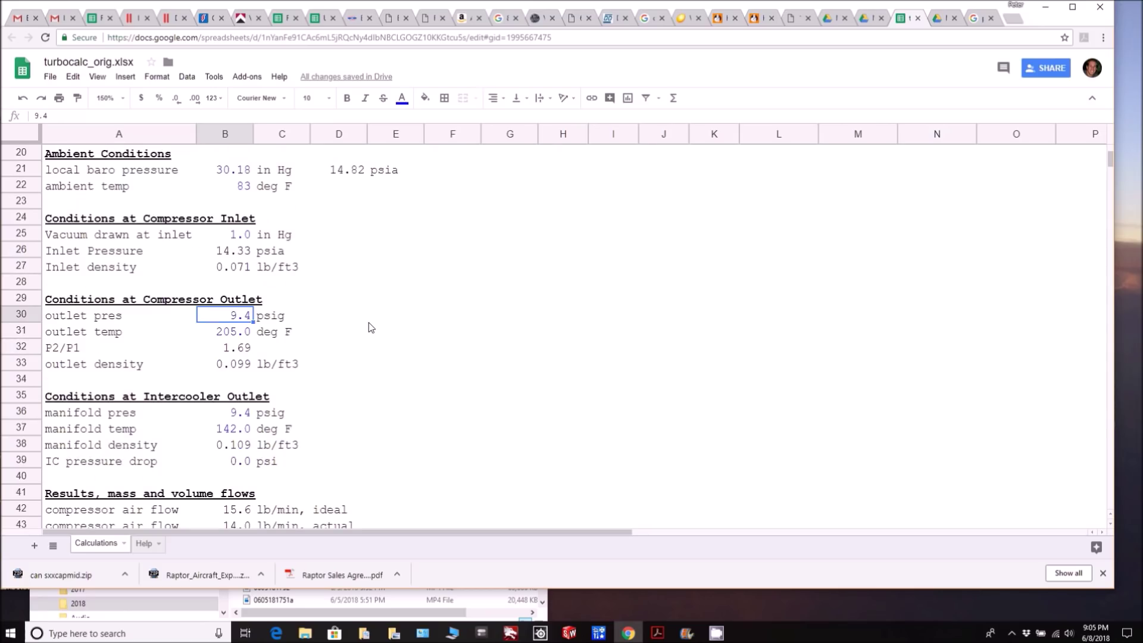
pyautogui.scroll(-1, 369, 323)
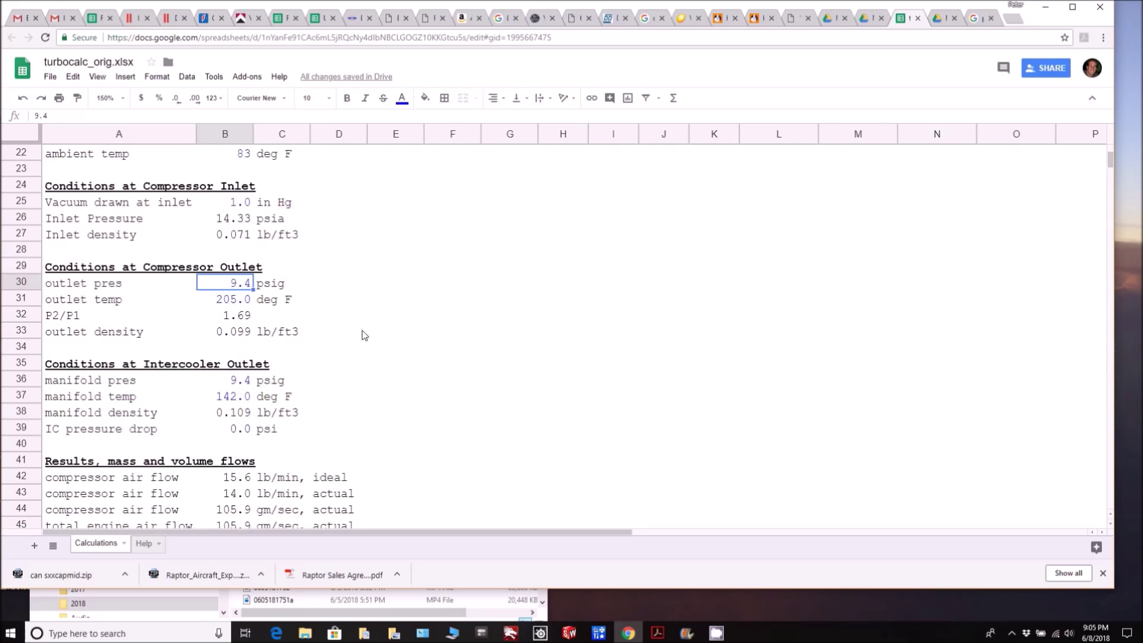
pyautogui.click(220, 304)
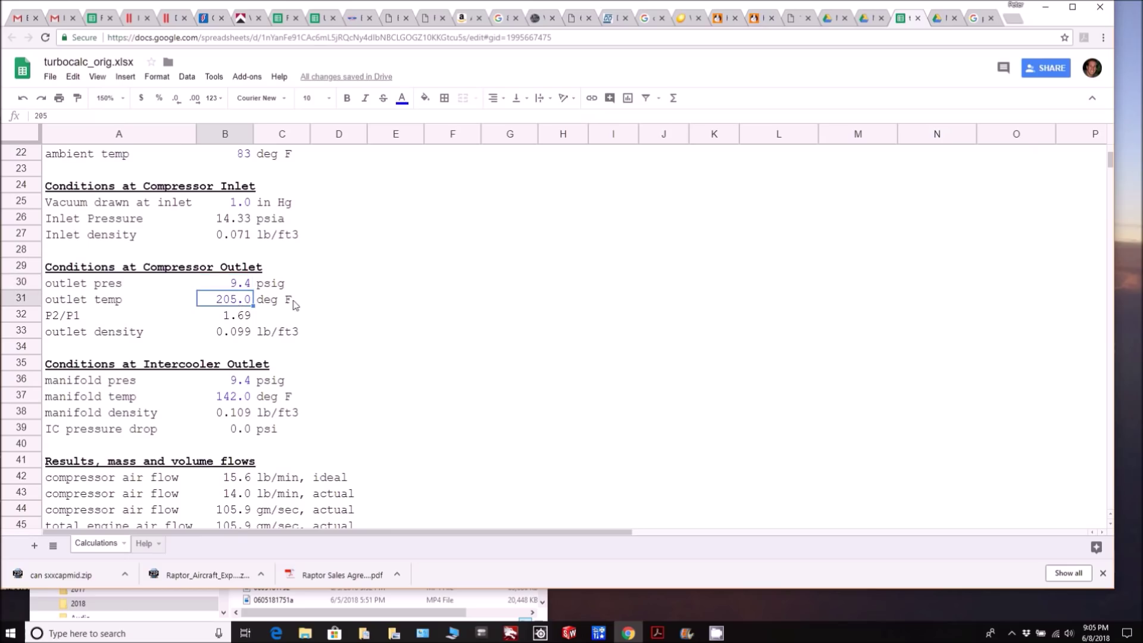
pyautogui.scroll(-1, 331, 304)
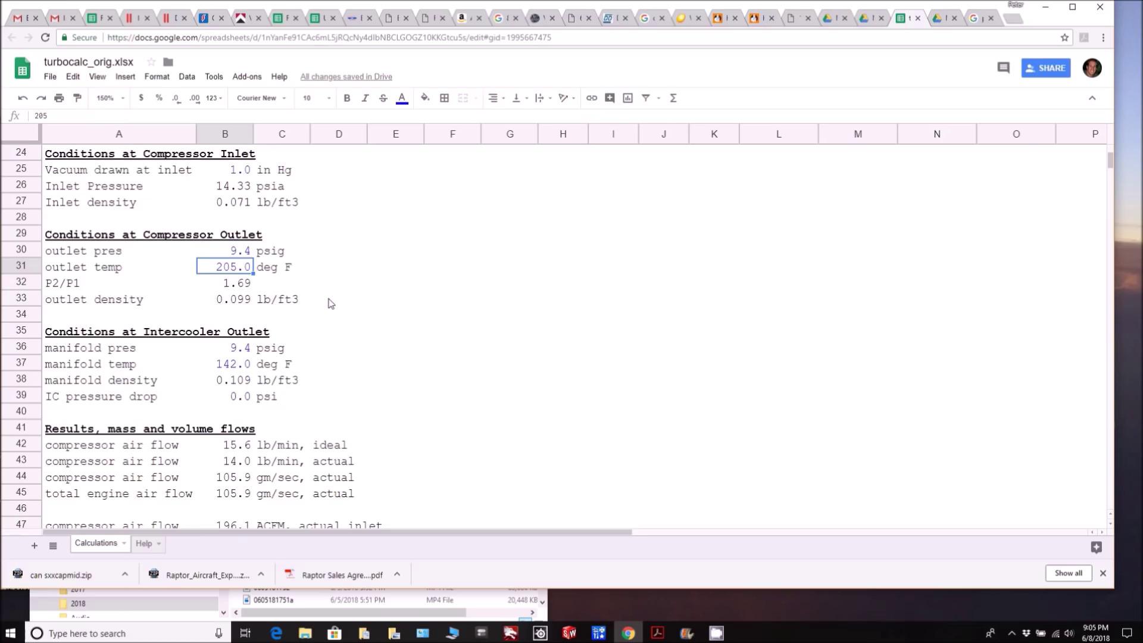
pyautogui.scroll(-1, 331, 303)
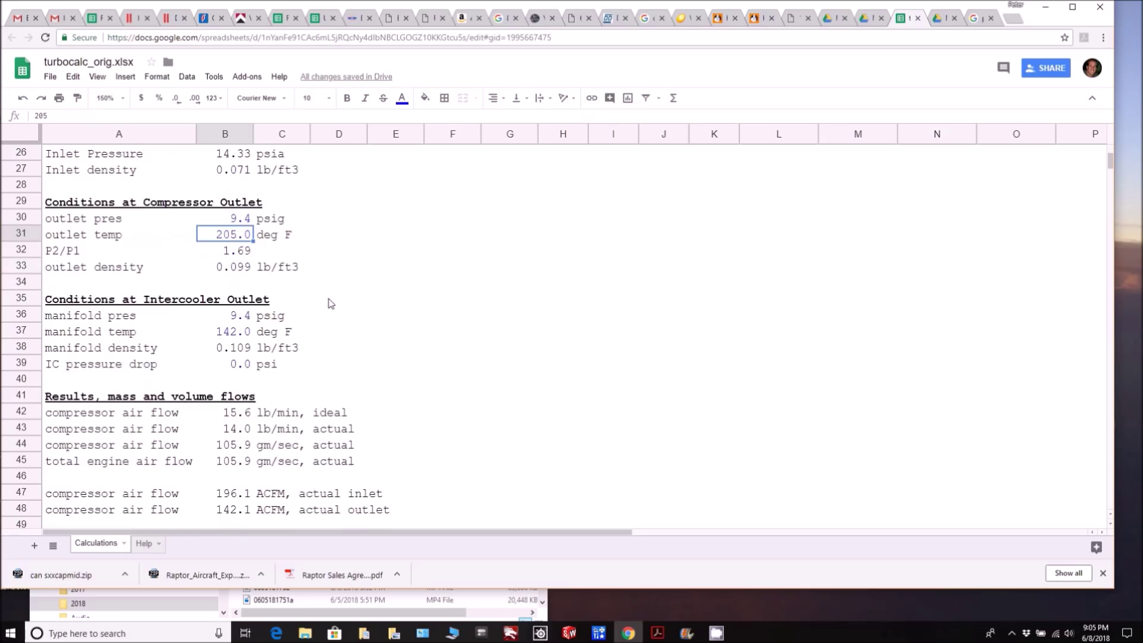
pyautogui.click(235, 318)
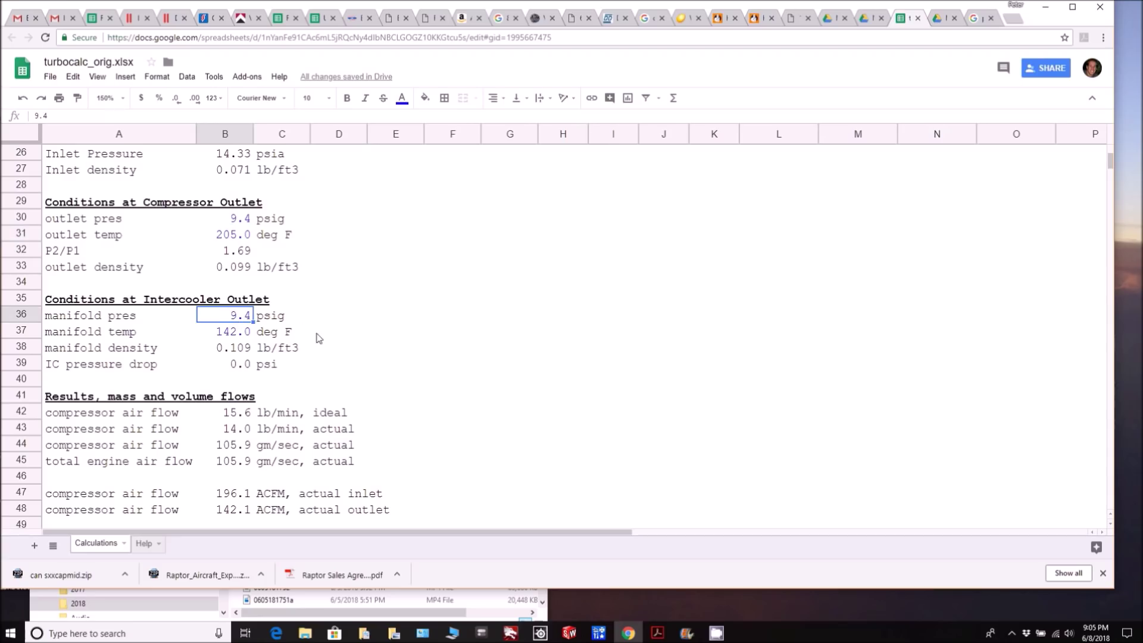
pyautogui.click(228, 337)
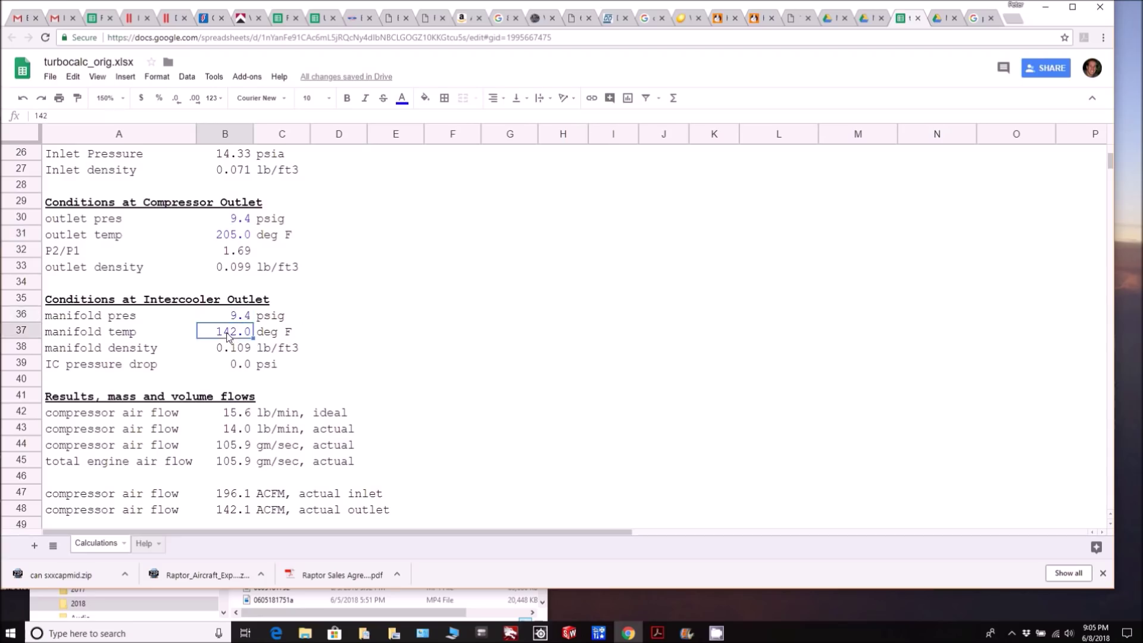
# Step: Examine the air flow results and the Fuel Injector Sizing Calculations section, including the fuel required per hour
pyautogui.scroll(-1, 273, 352)
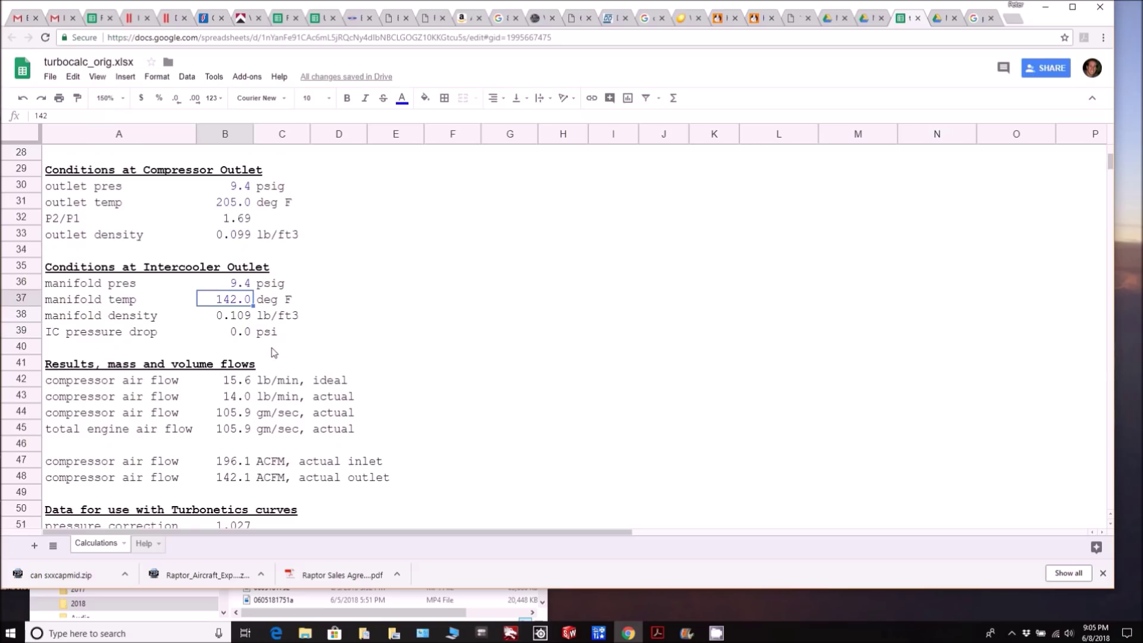
pyautogui.scroll(-2, 273, 353)
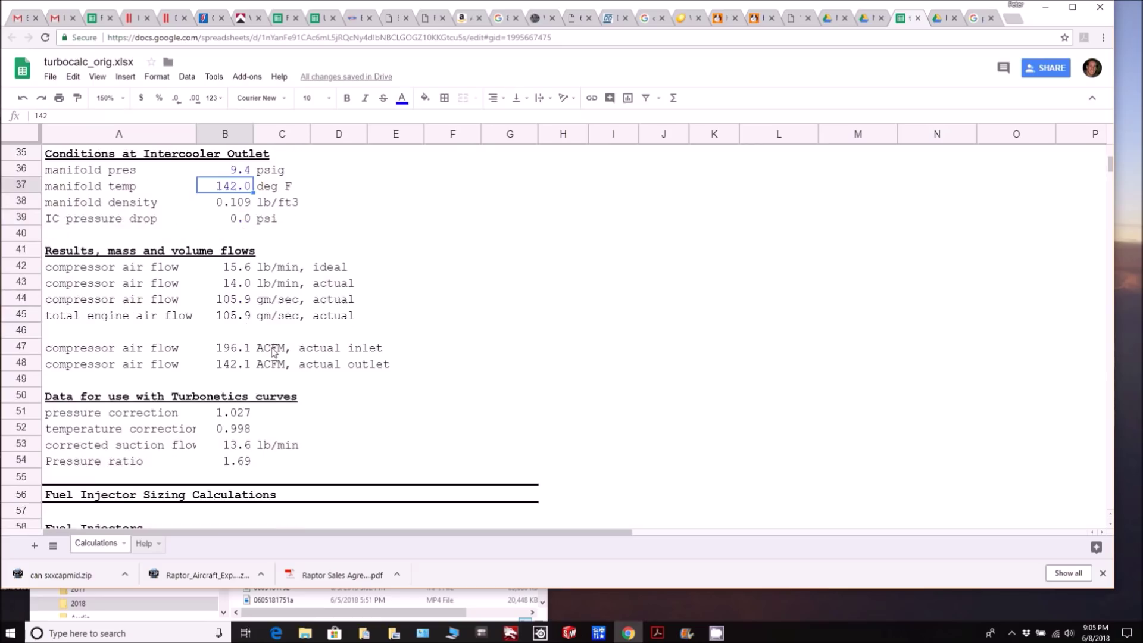
pyautogui.scroll(-4, 272, 352)
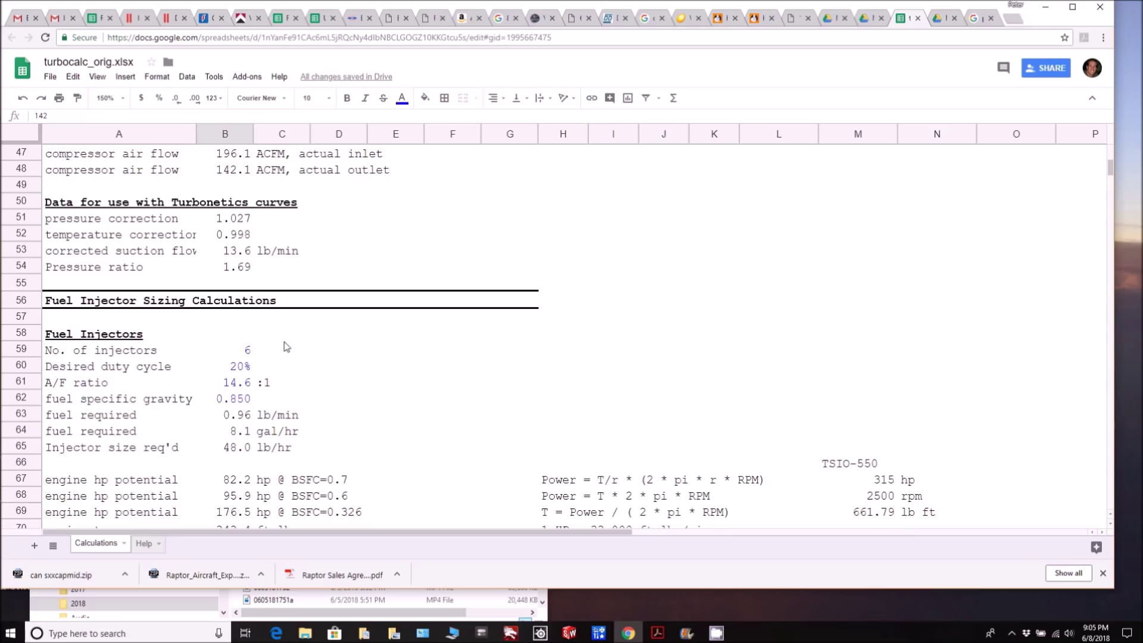
pyautogui.scroll(-2, 289, 343)
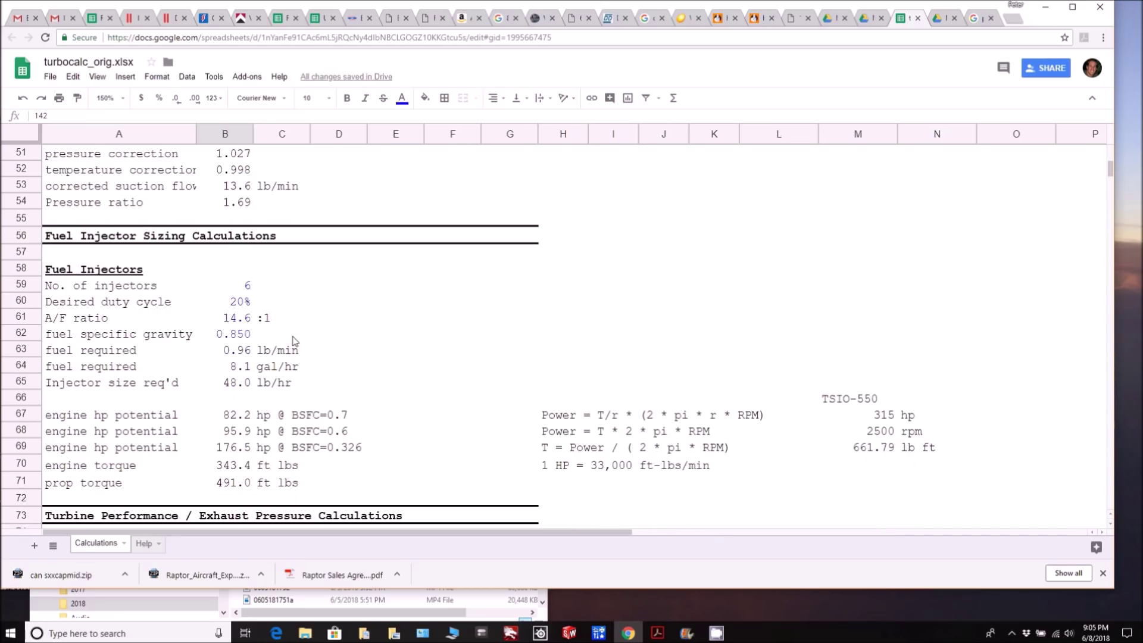
pyautogui.scroll(-1, 292, 341)
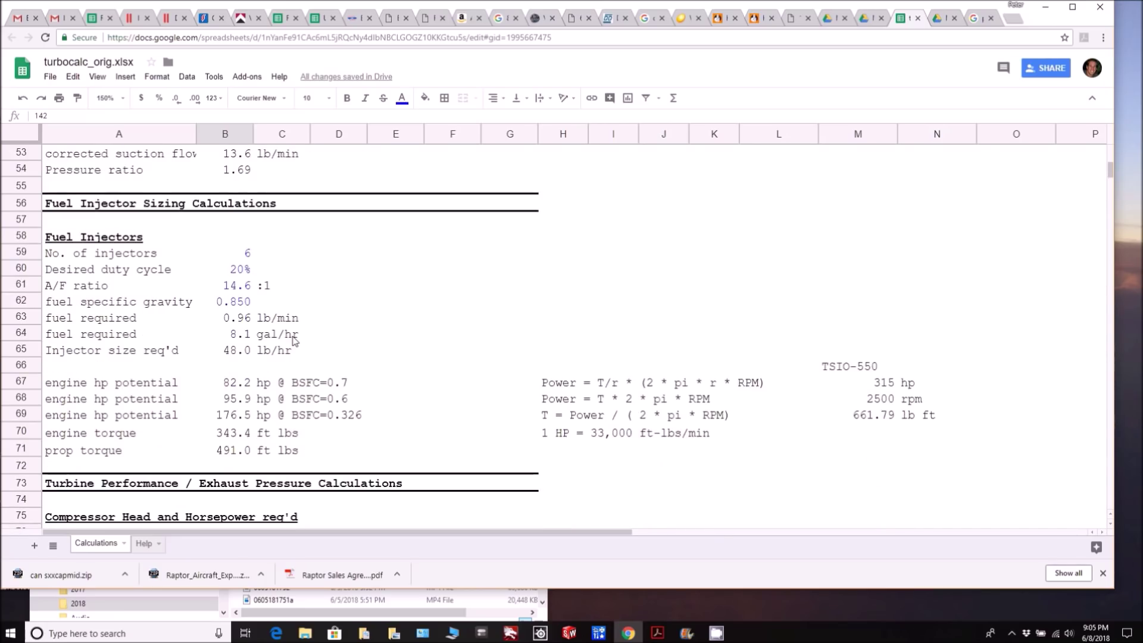
# Step: Inspect the formulas behind the fuel required in lb/min and gal/hr and the engine hp potential at BSFC=0.326
pyautogui.click(238, 320)
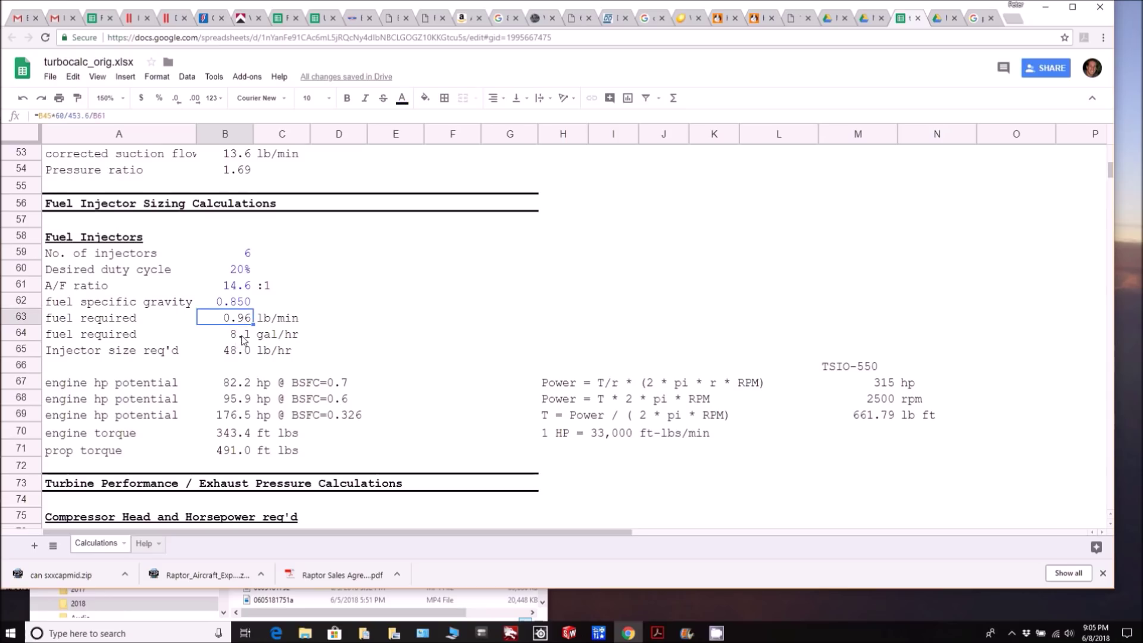
pyautogui.click(243, 336)
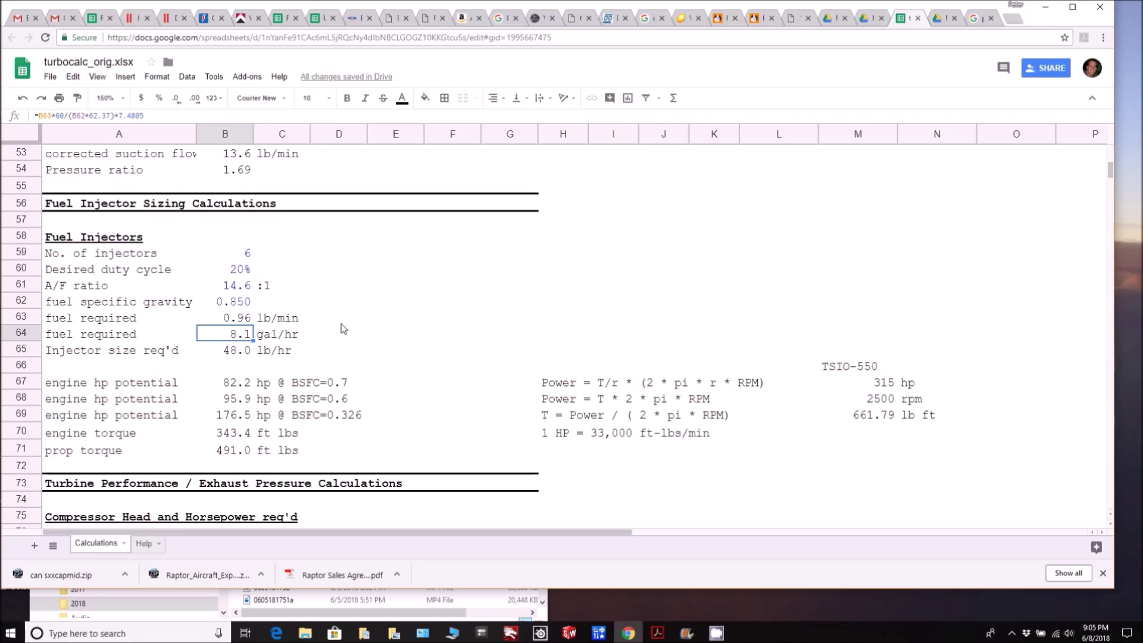
pyautogui.scroll(-1, 344, 328)
pyautogui.scroll(-1, 344, 329)
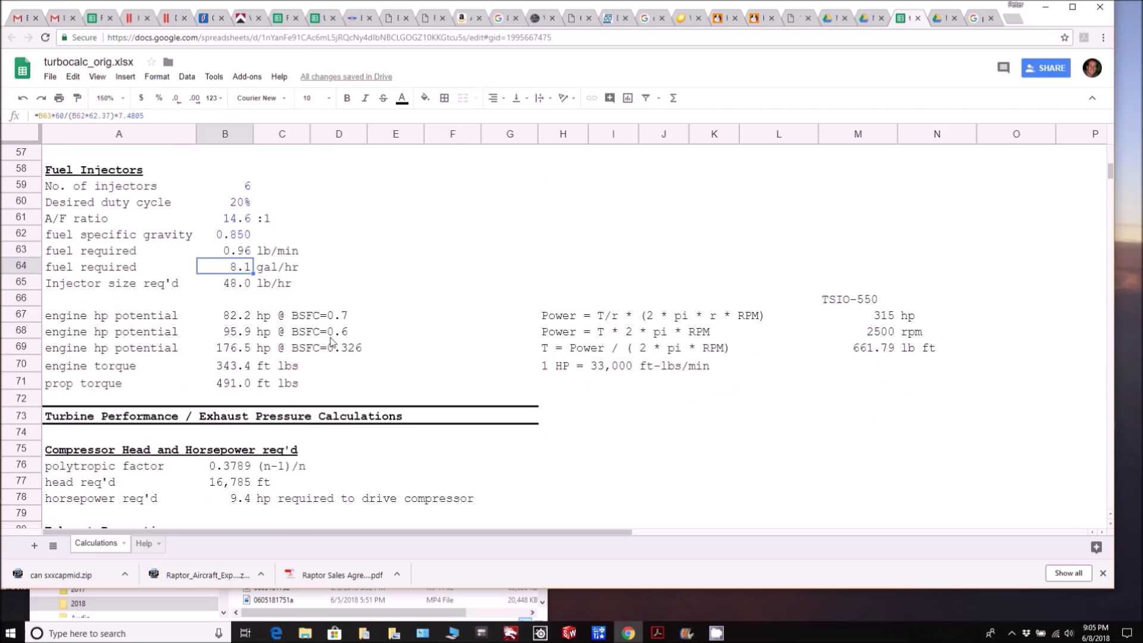
pyautogui.click(353, 354)
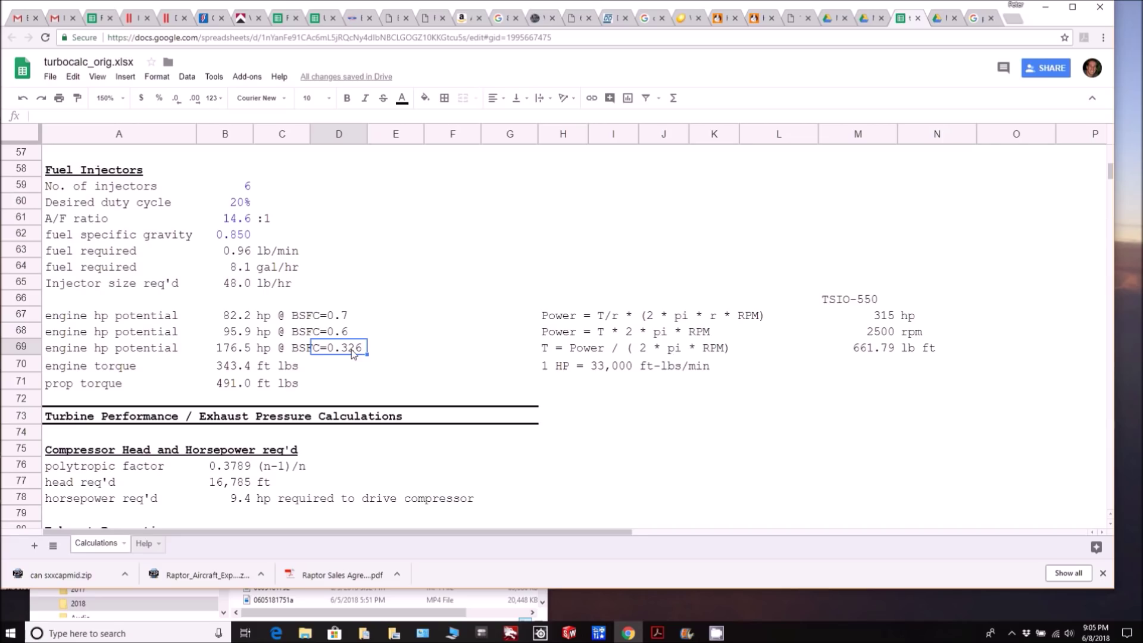
pyautogui.click(228, 353)
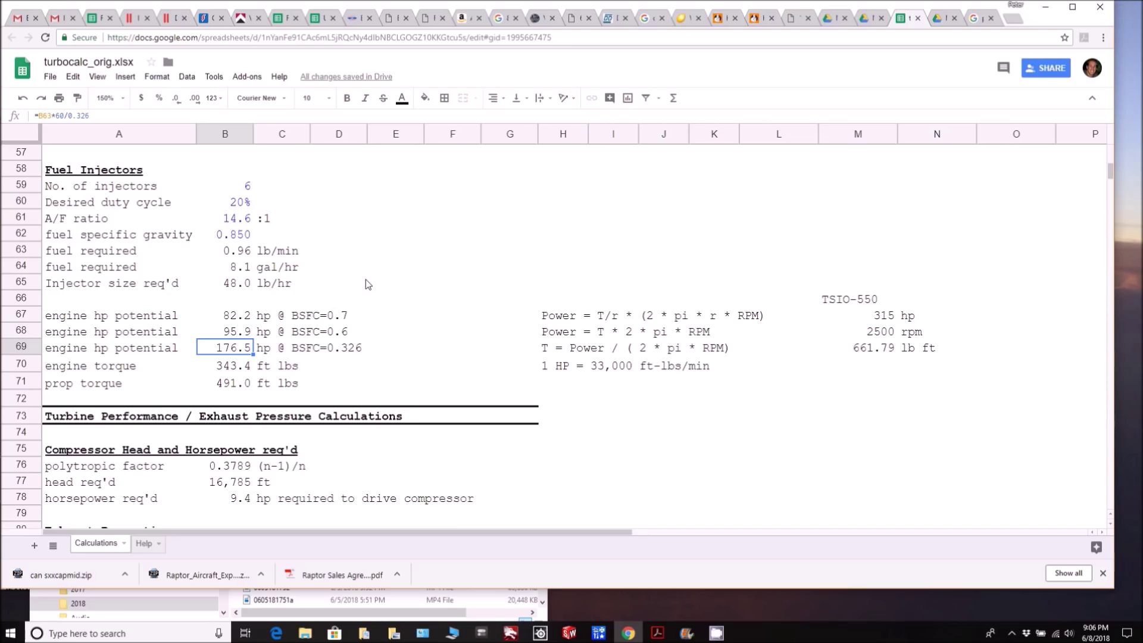
pyautogui.scroll(1, 363, 284)
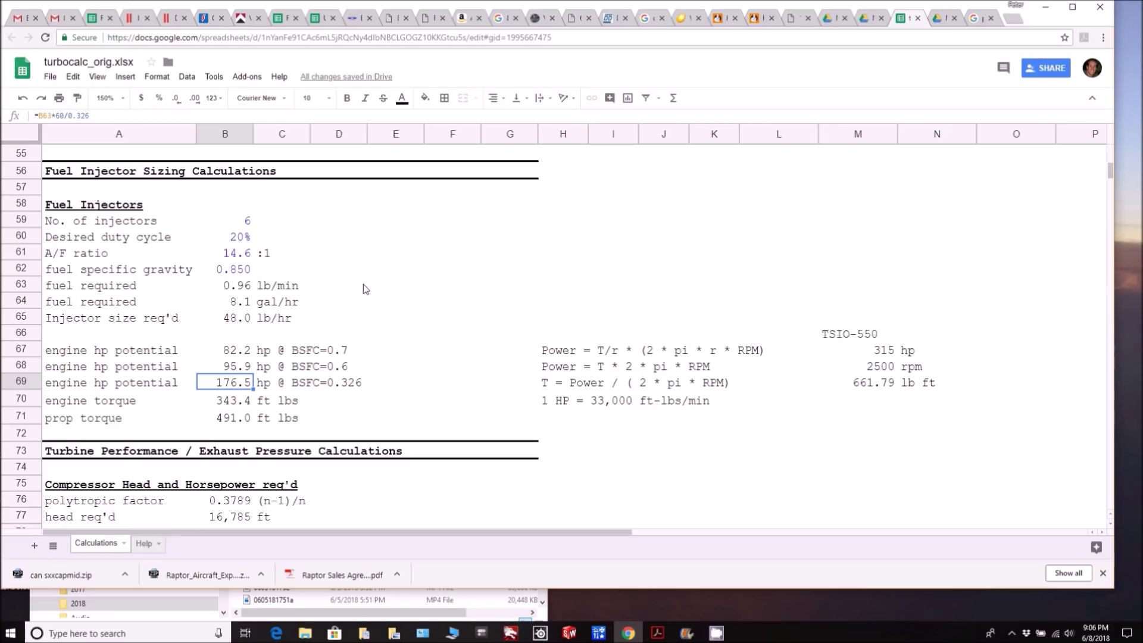